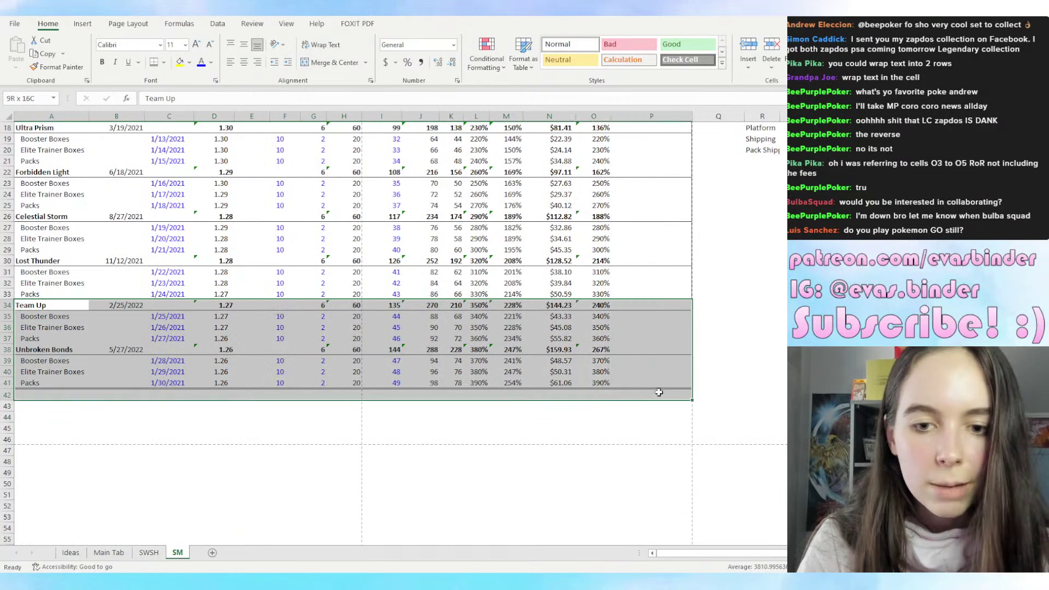
# Copy the Team Up and Unbroken Bonds row blocks and paste them starting at row 42.
pyautogui.hotkey('ctrl', 'c')
pyautogui.click(33, 395)
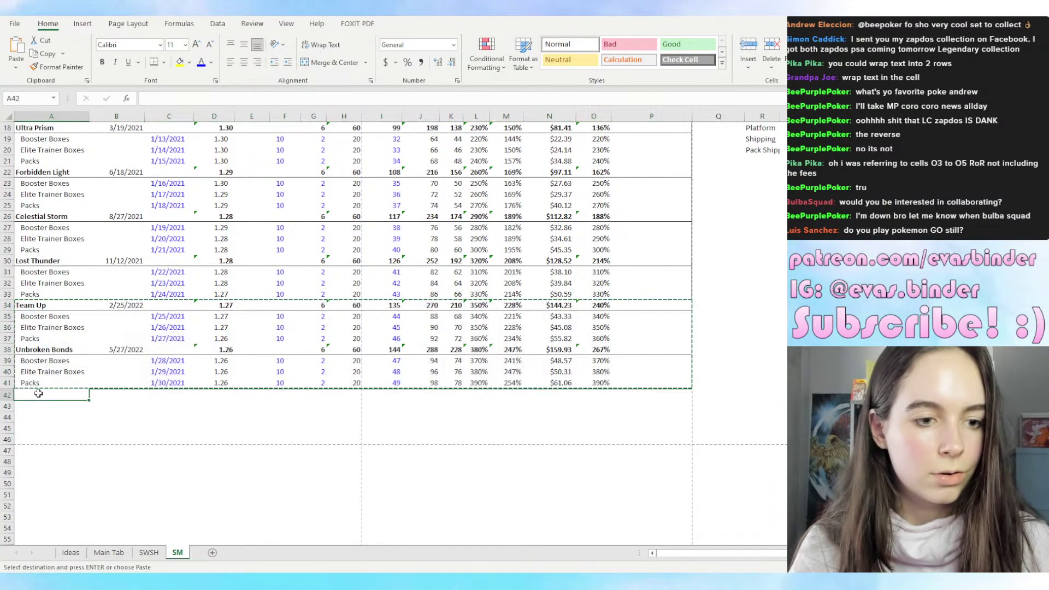
pyautogui.hotkey('ctrl', 'v')
pyautogui.click(249, 427)
pyautogui.press('Right')
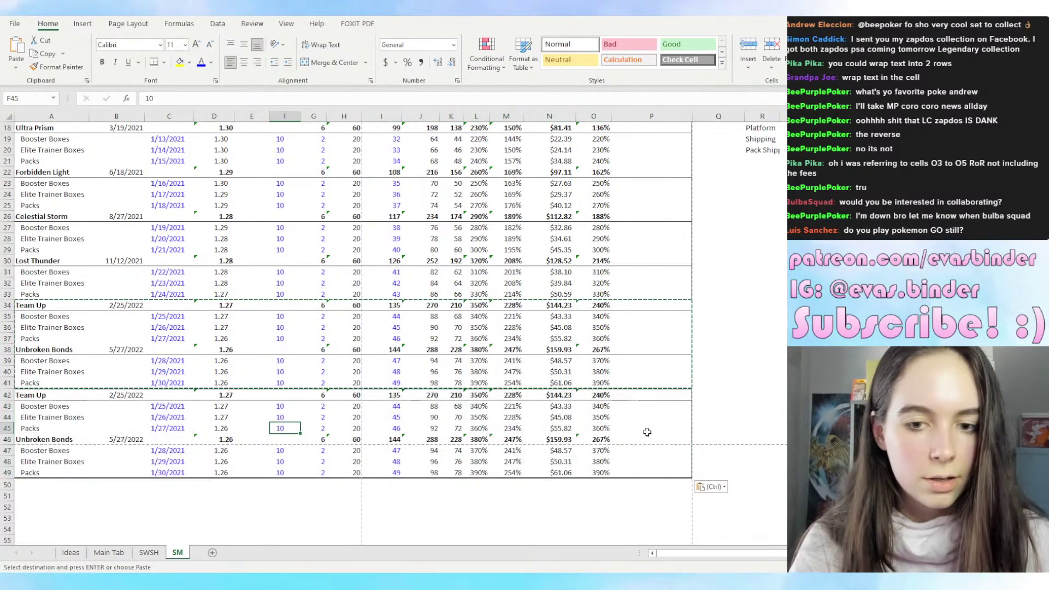
pyautogui.press('Escape')
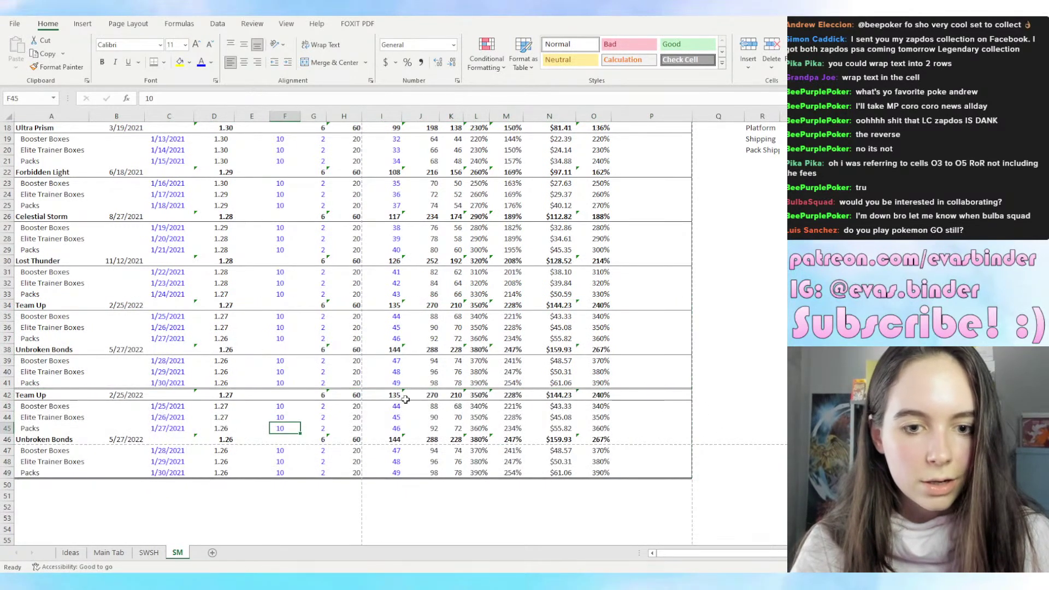
# Undo the pasted copy of the Team Up and Unbroken Bonds blocks.
pyautogui.click(373, 385)
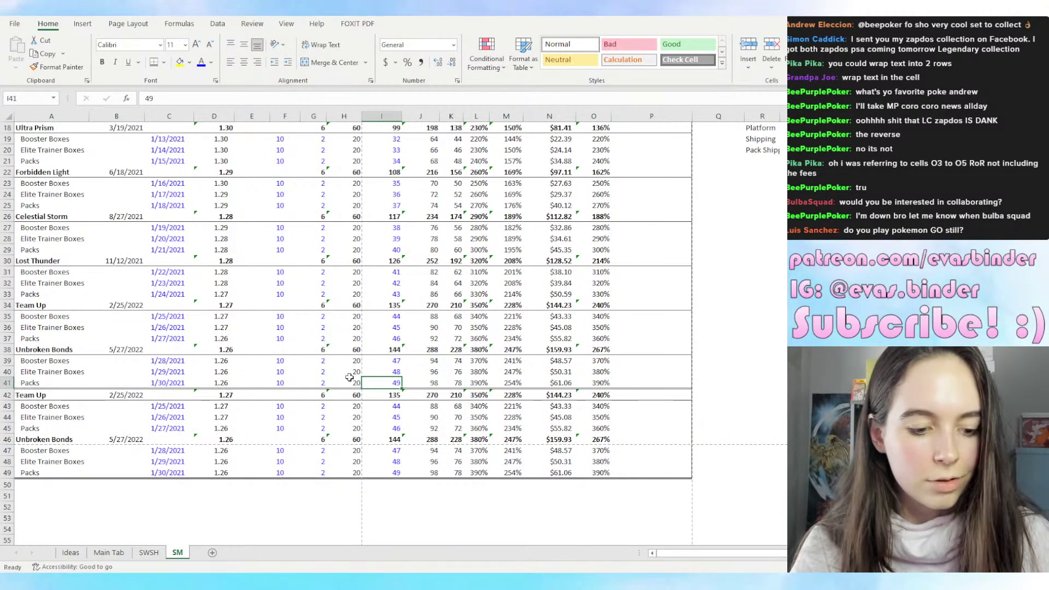
pyautogui.hotkey('ctrl', 'c')
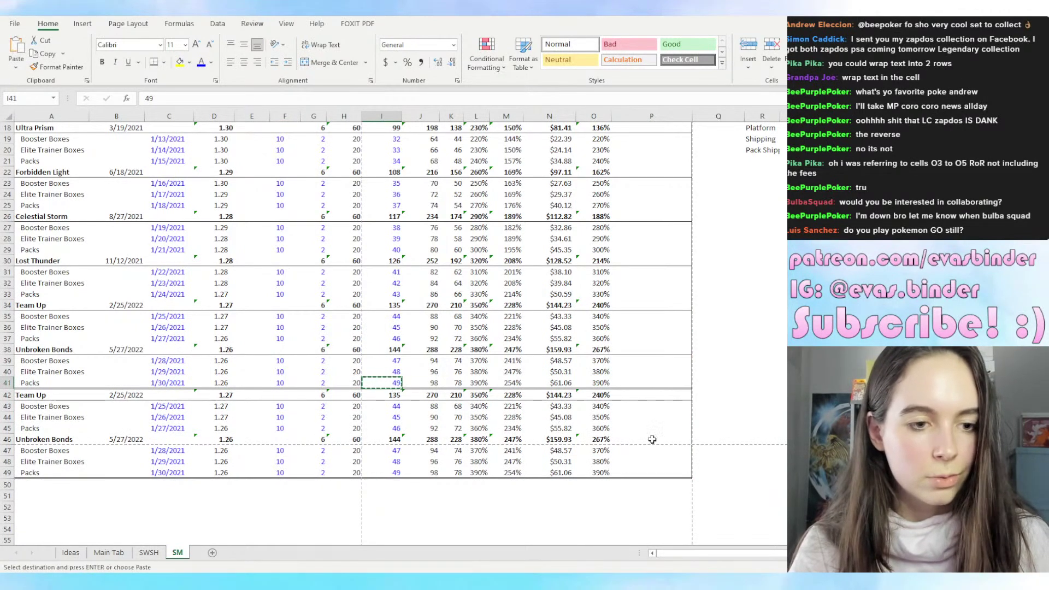
pyautogui.press('Escape')
pyautogui.hotkey('ctrl', 'z')
pyautogui.click(221, 349)
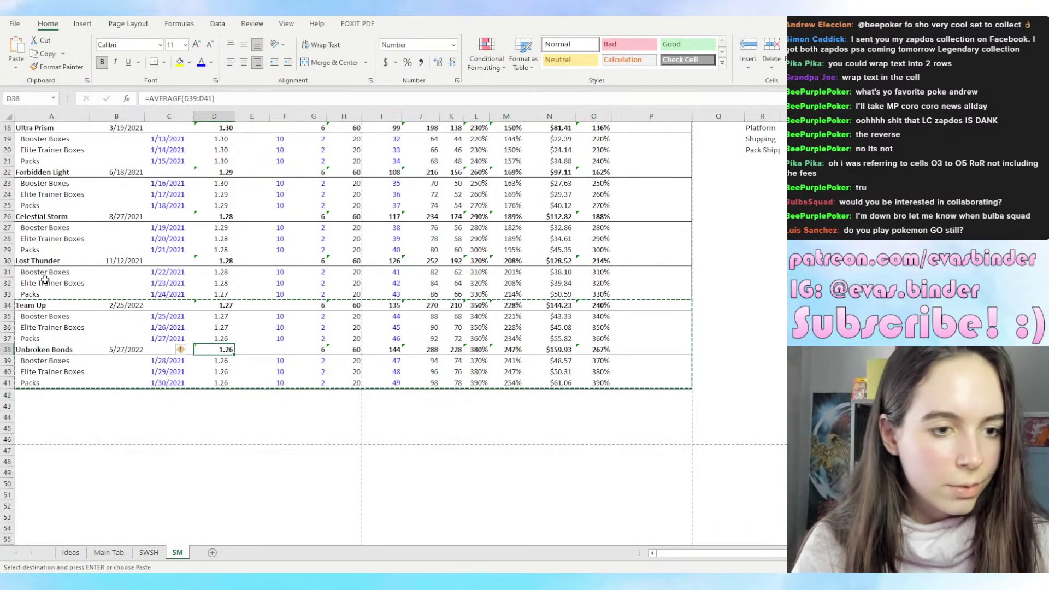
# Copy the Lost Thunder, Team Up and Unbroken Bonds blocks in rows 30 to 41 and paste them starting at A38.
pyautogui.click(25, 262)
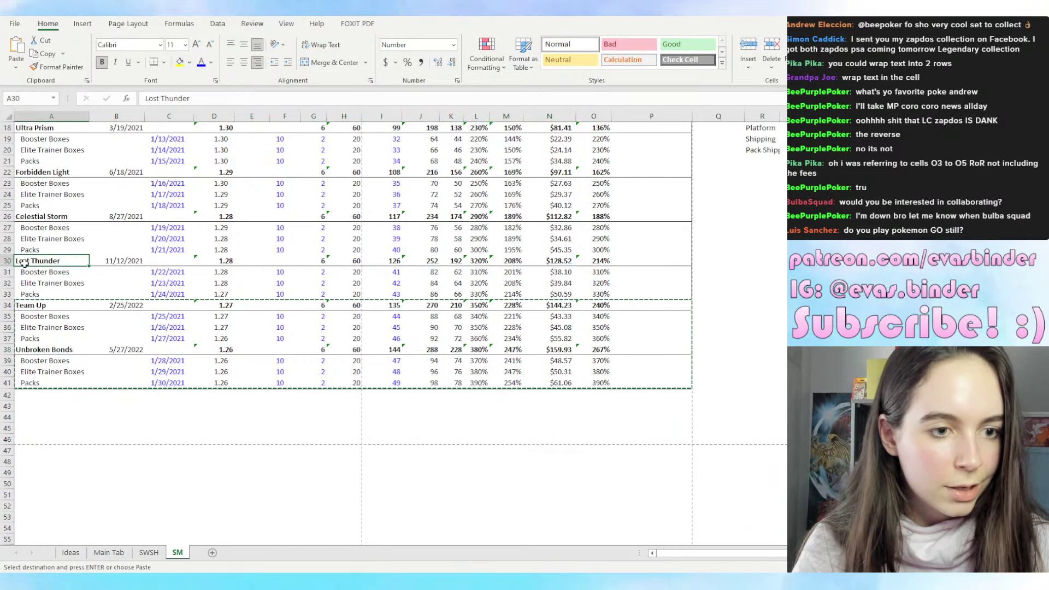
pyautogui.moveTo(25, 260); pyautogui.dragTo(683, 386)
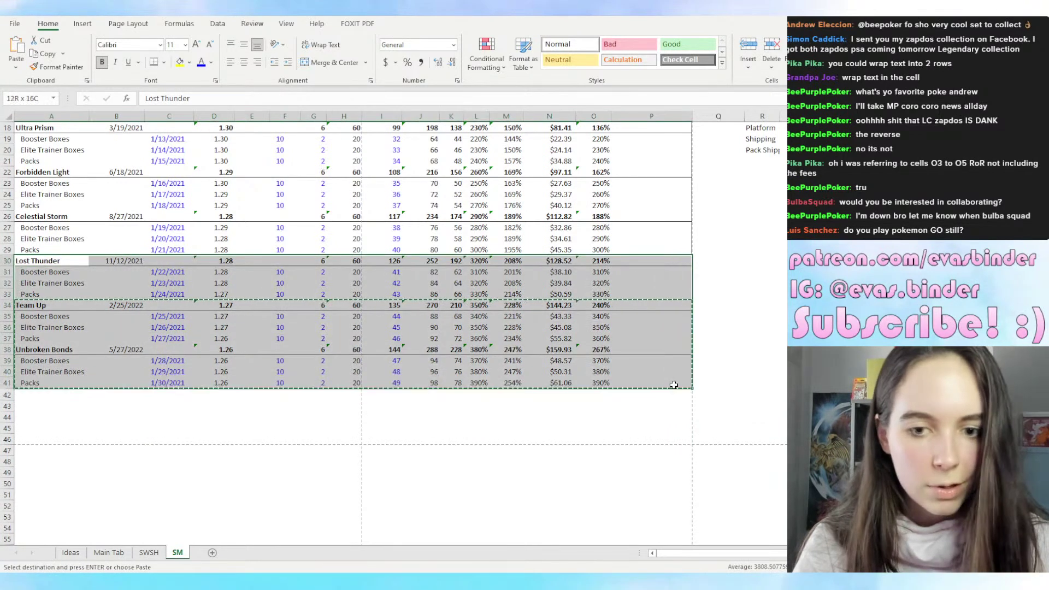
pyautogui.click(55, 350)
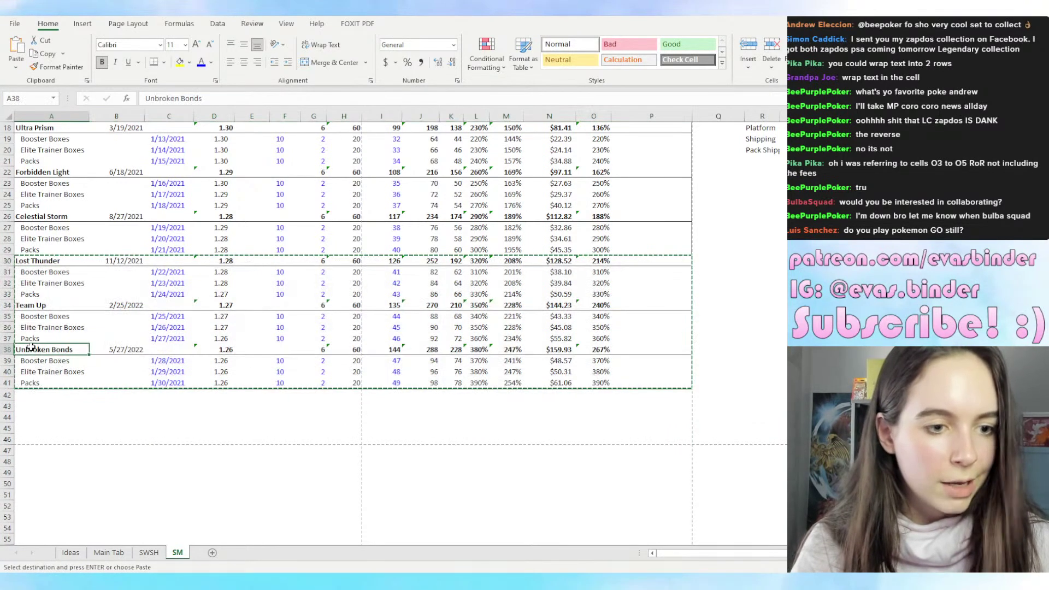
pyautogui.press('Return')
pyautogui.click(350, 393)
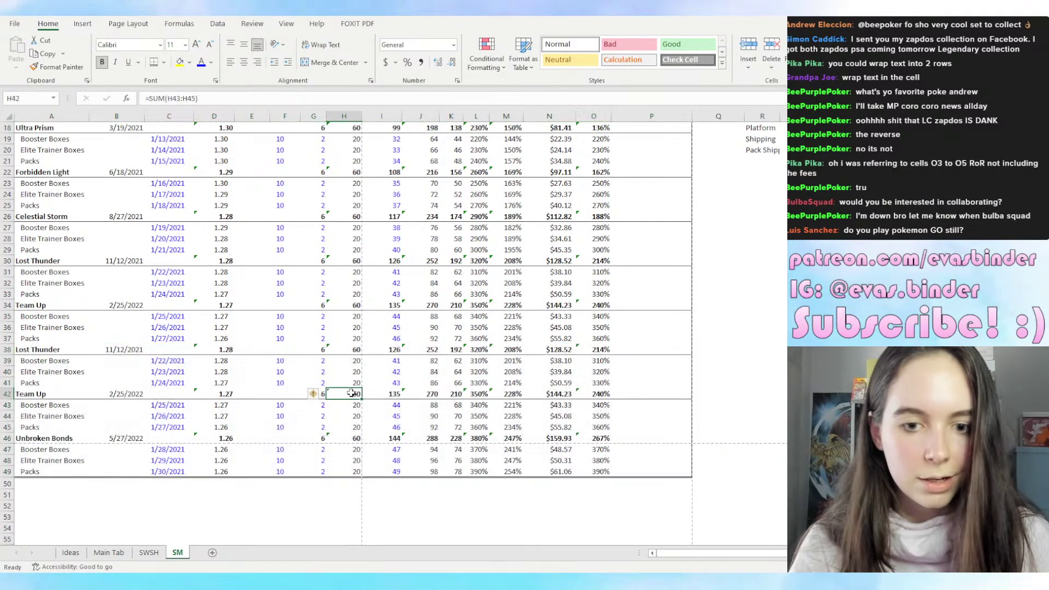
# Rename the duplicated Lost Thunder heading in A38 as Unbroken Bonds.
pyautogui.click(35, 449)
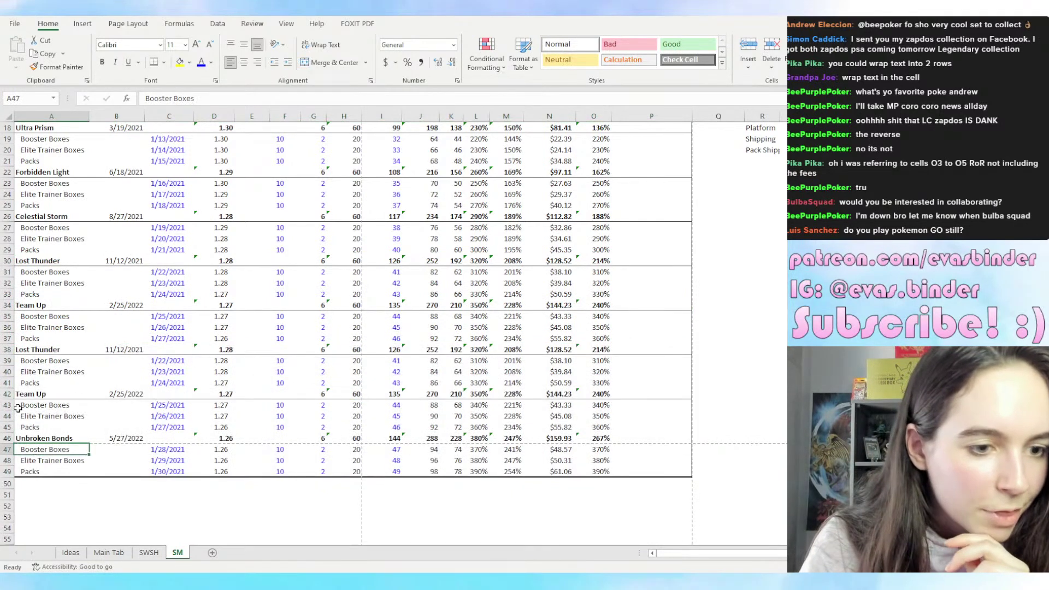
pyautogui.click(38, 351)
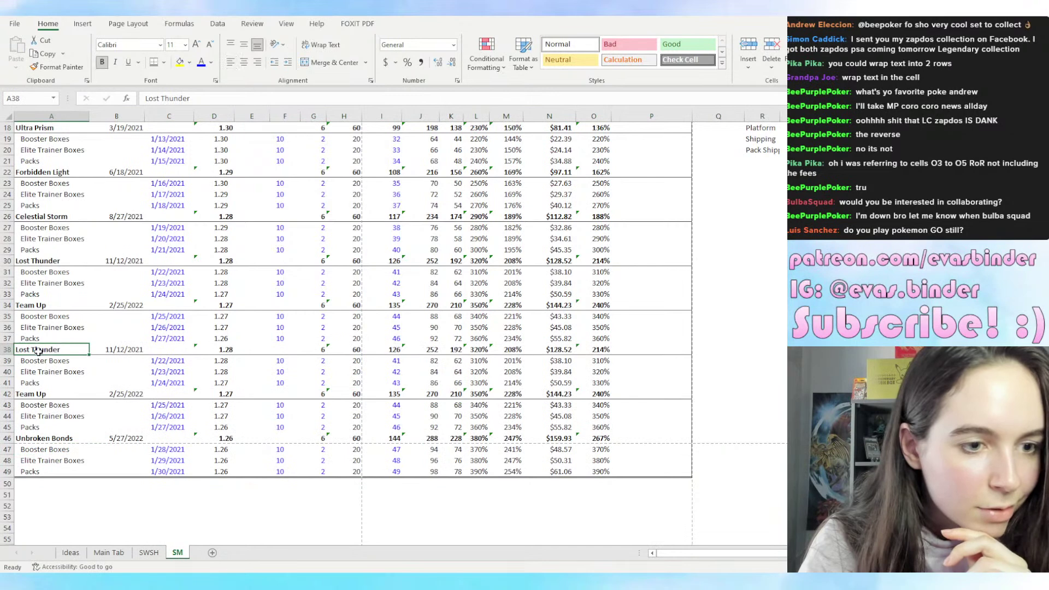
pyautogui.press('Down')
pyautogui.press('Down')
pyautogui.press('Down')
pyautogui.press('Down')
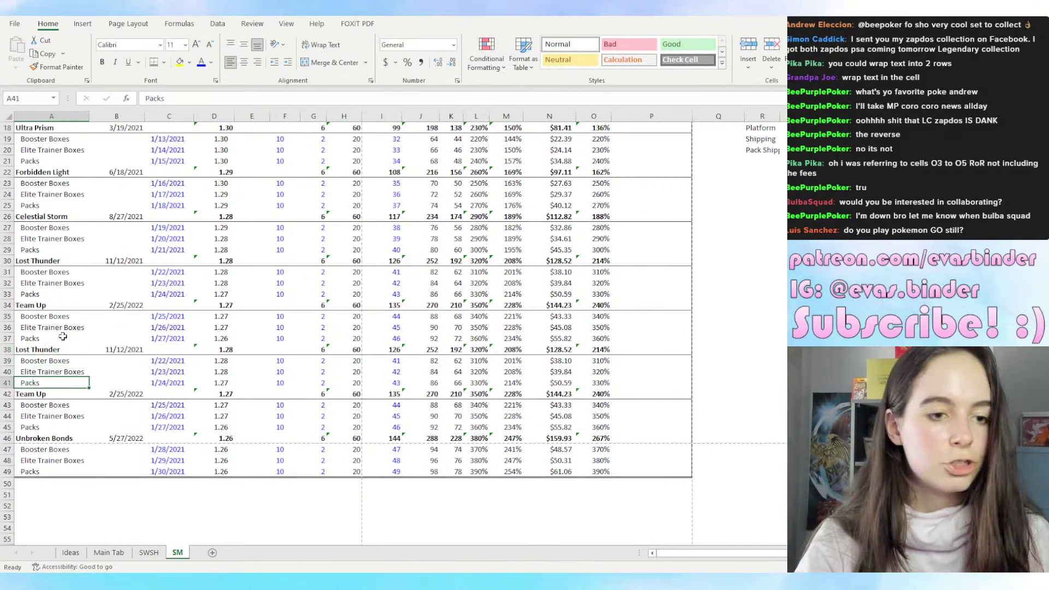
pyautogui.press('Up')
pyautogui.press('Up')
pyautogui.press('Up')
pyautogui.press('Up')
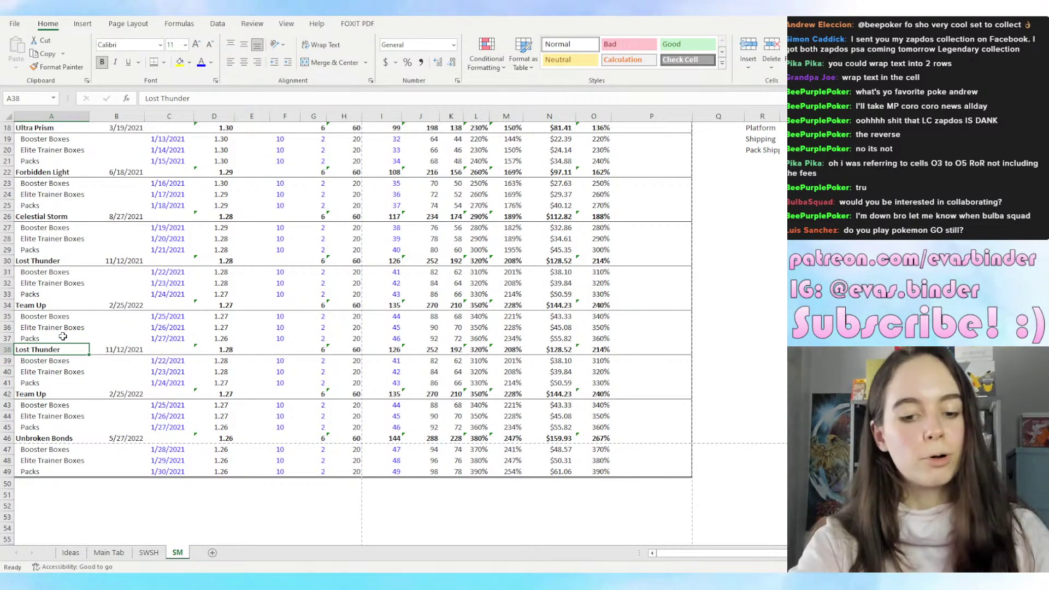
pyautogui.write('Unbroken Bonds')
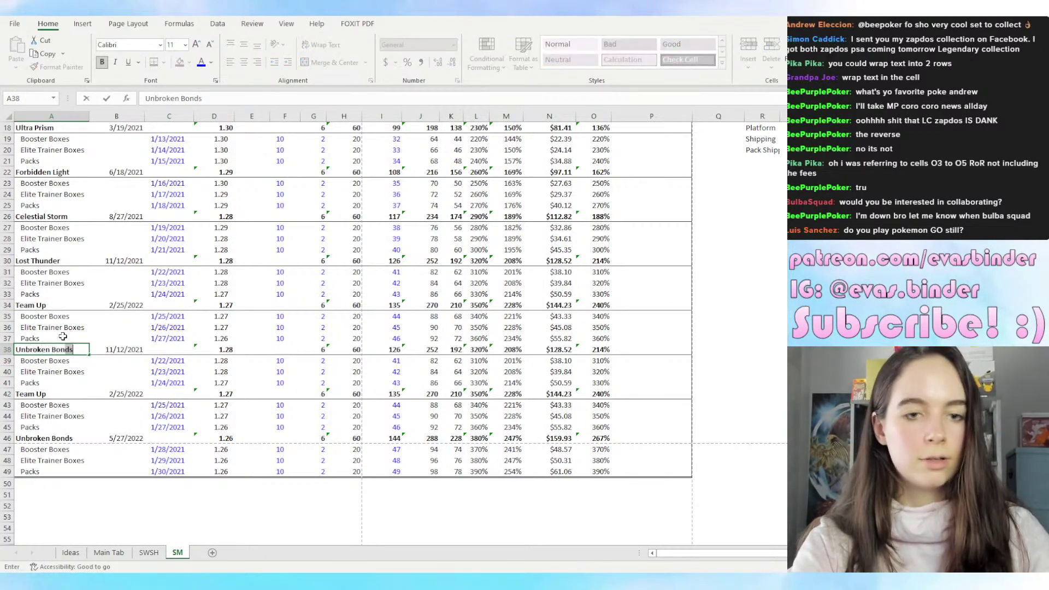
pyautogui.press('Return')
# Rename the duplicated Team Up heading in A42 as Unified Minds.
pyautogui.press('Return')
pyautogui.press('Return')
pyautogui.press('Return')
pyautogui.press('Down')
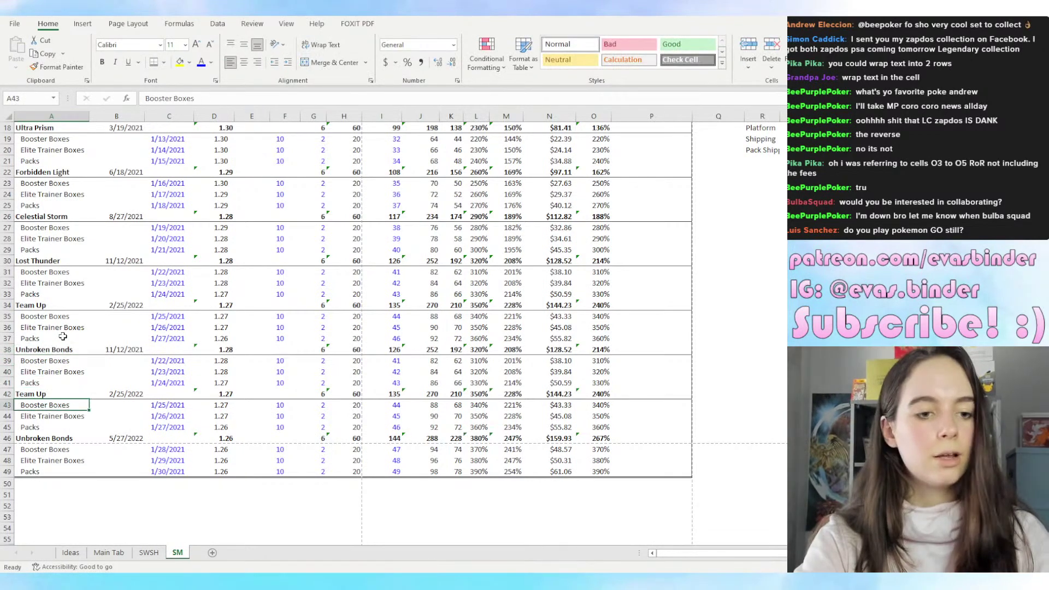
pyautogui.press('Up')
pyautogui.write('Unified Minds')
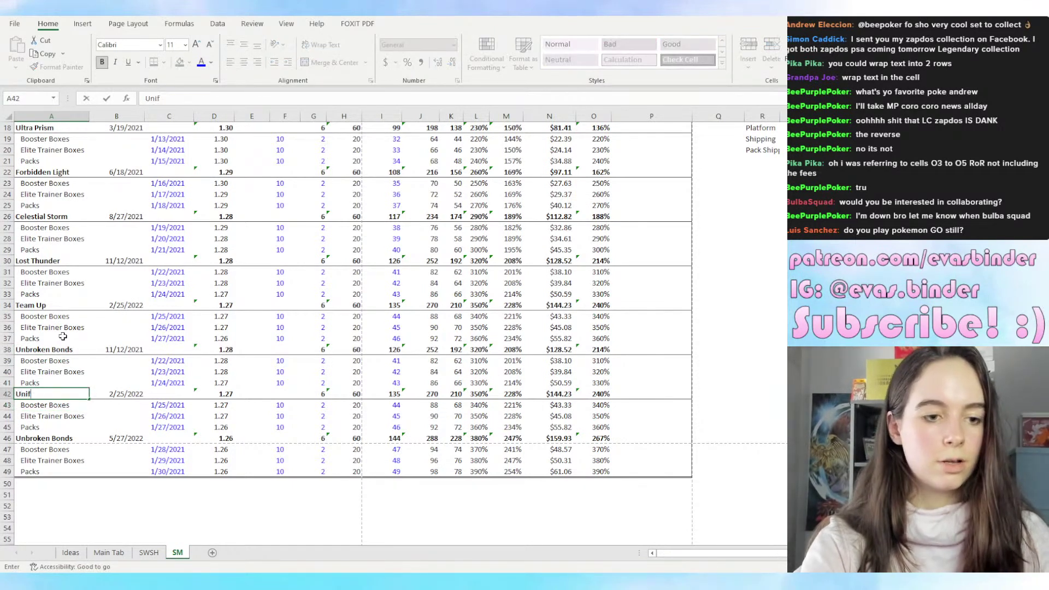
pyautogui.press('Return')
# Rename the last set heading in A46 as Cosmlic Eclipse.
pyautogui.press('Return')
pyautogui.press('Return')
pyautogui.press('Return')
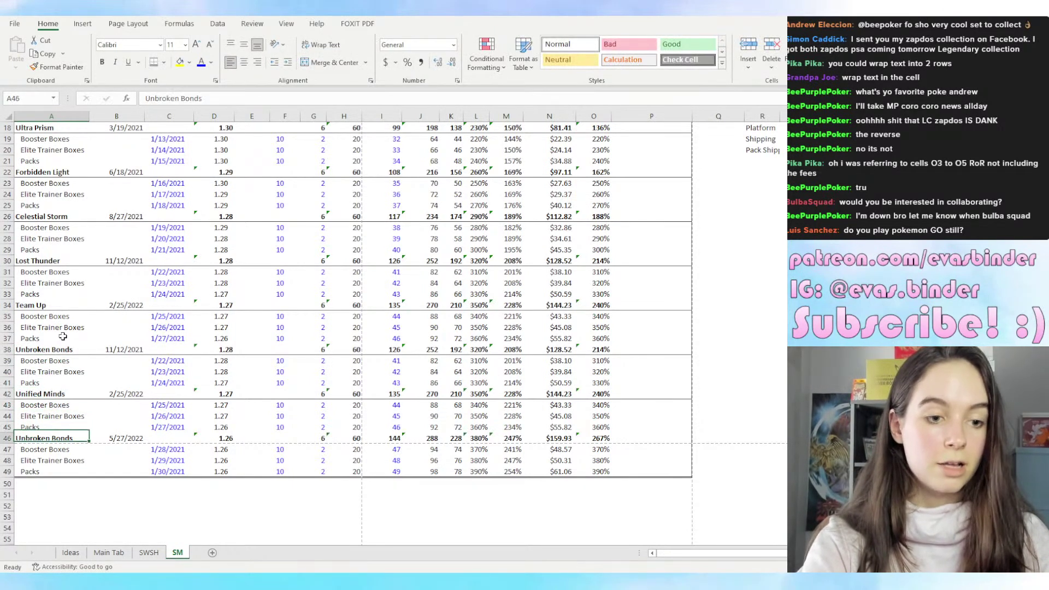
pyautogui.write('Cosmi')
pyautogui.write('i')
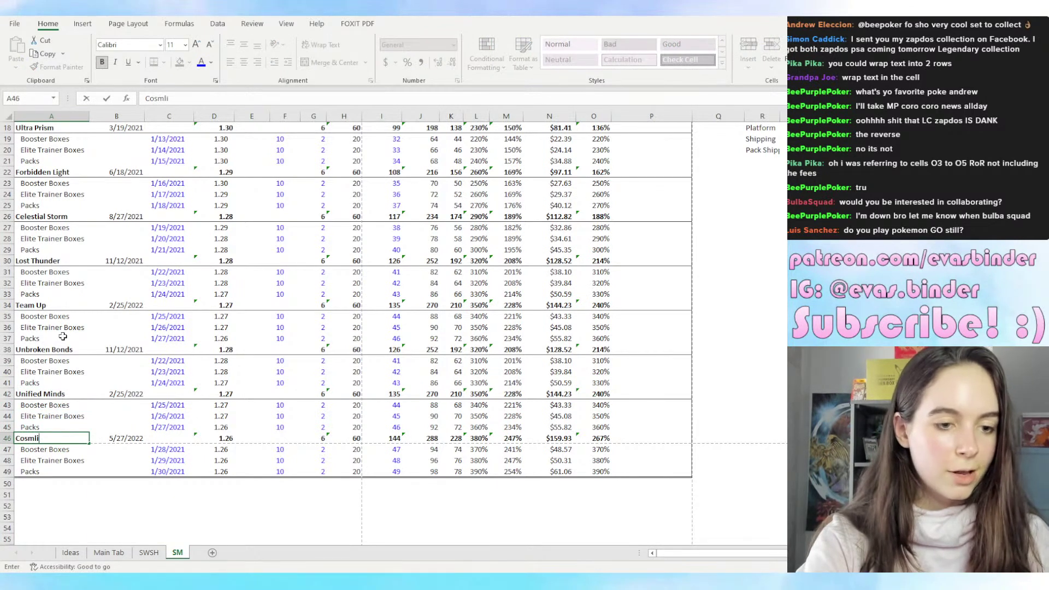
pyautogui.write('c Eclipse')
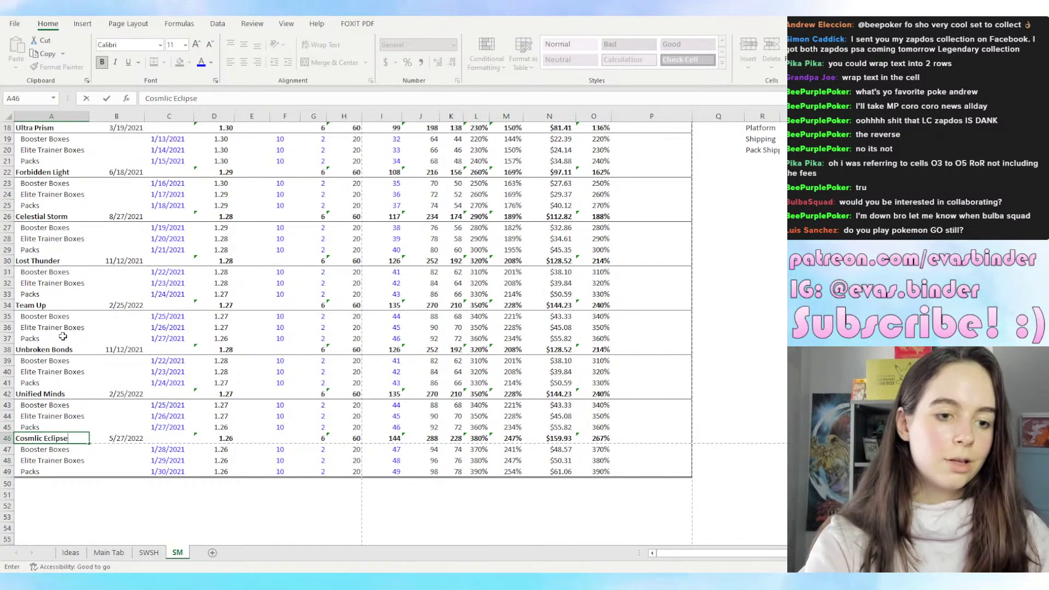
pyautogui.press('Return')
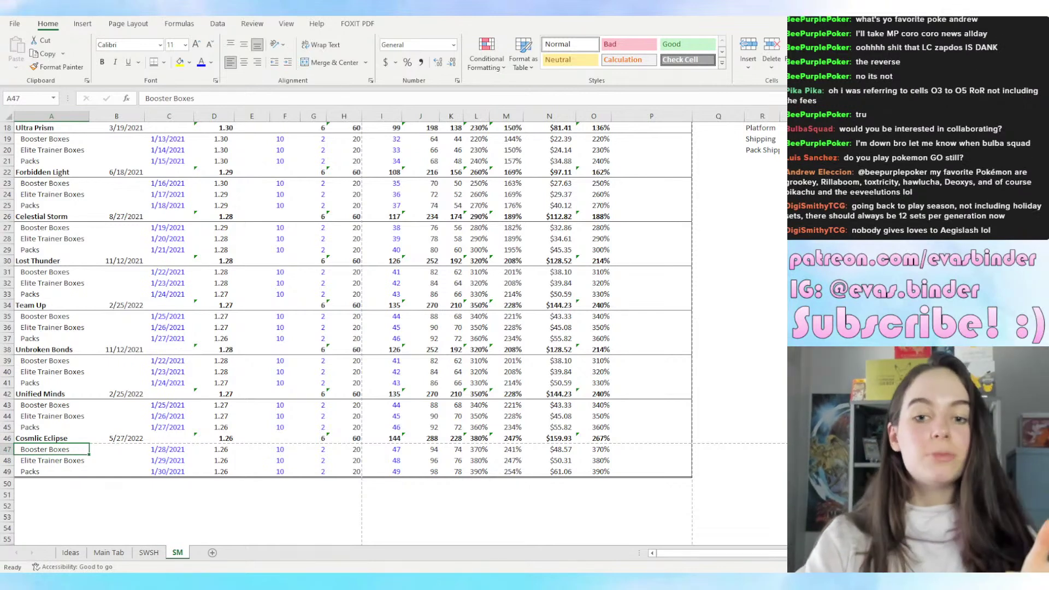
# Make the release dates on the SWSH sheet bold, from Rebel Clash through the end of the table in B6:B41.
pyautogui.scroll(6, 118, 223)
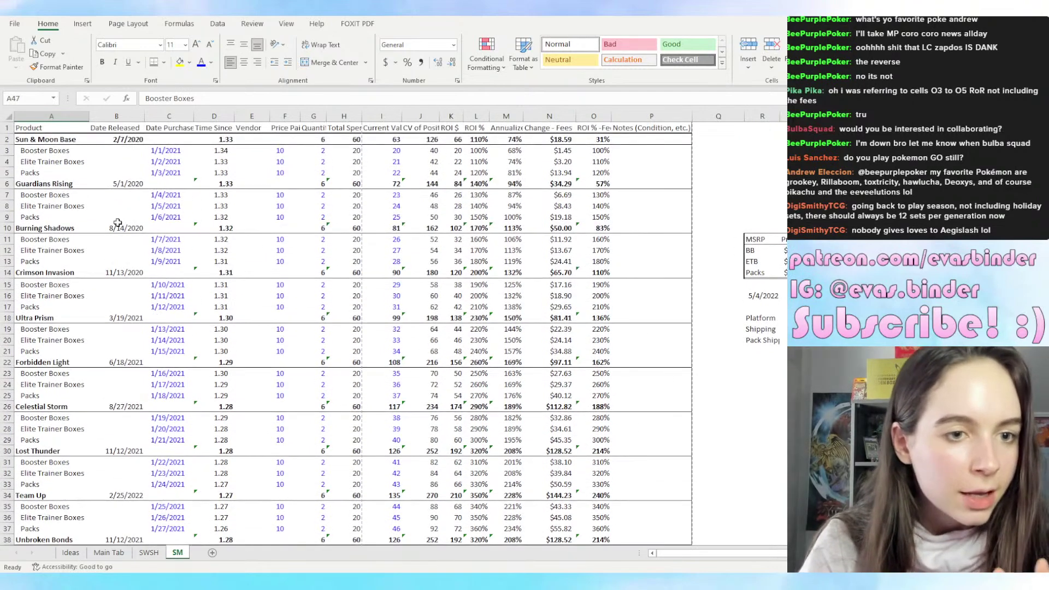
pyautogui.click(128, 141)
pyautogui.click(122, 186)
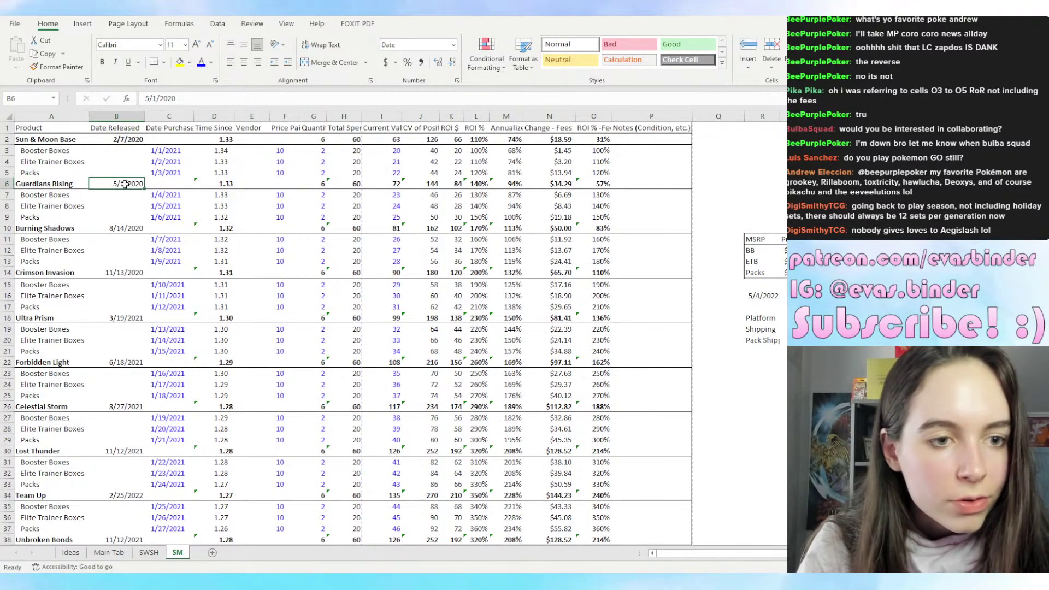
pyautogui.click(121, 553)
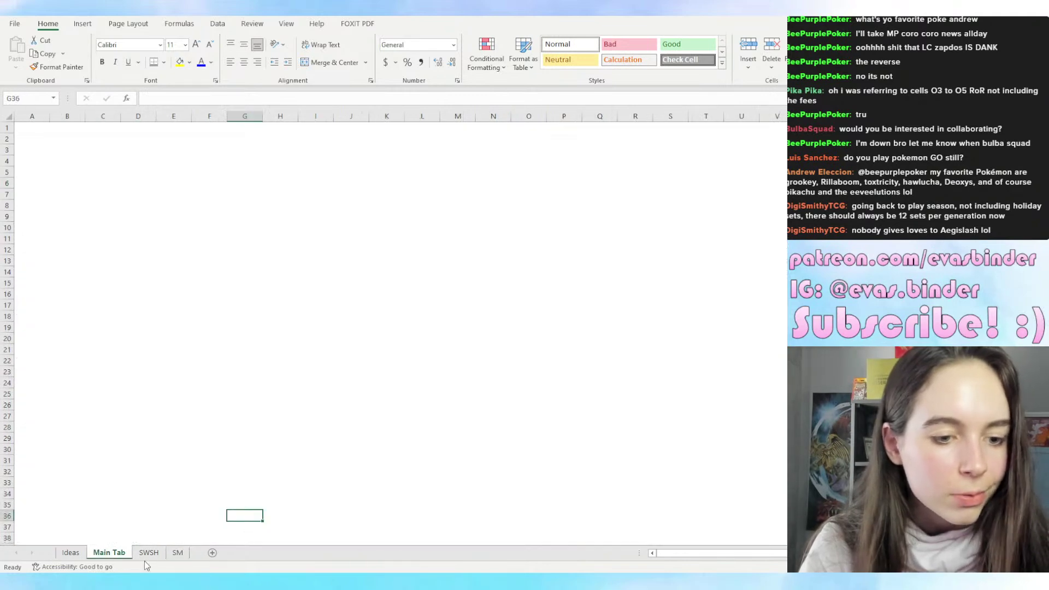
pyautogui.click(148, 552)
pyautogui.moveTo(126, 185); pyautogui.dragTo(127, 529)
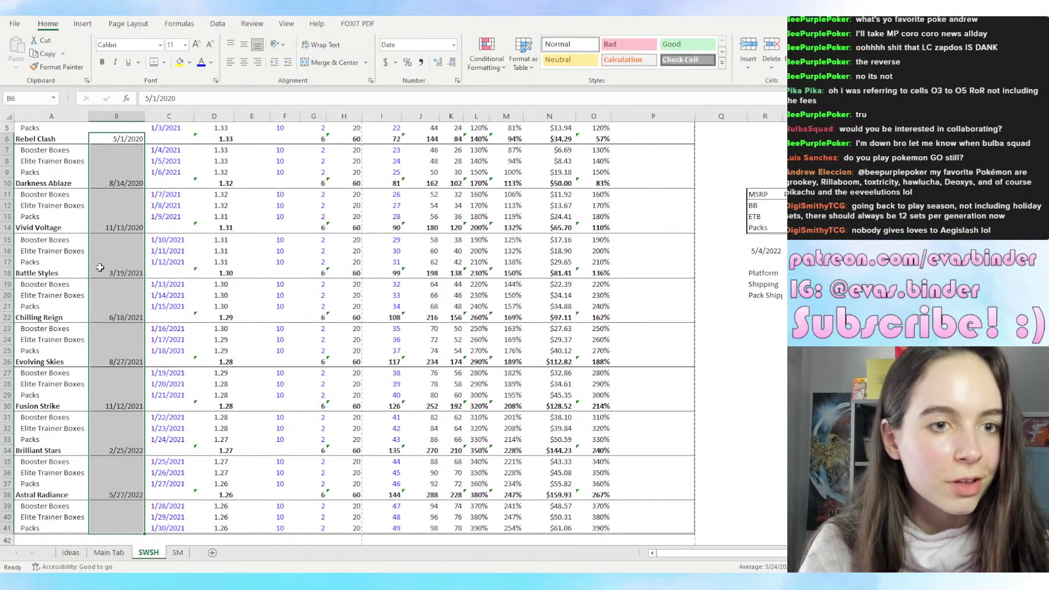
pyautogui.click(102, 62)
pyautogui.click(207, 502)
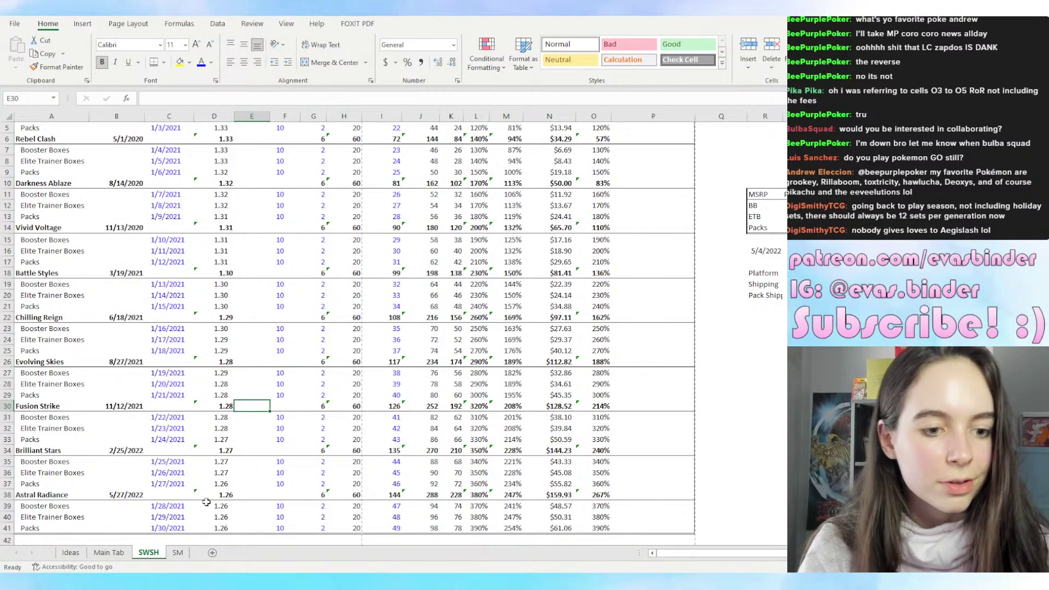
# Make the release dates on the SM sheet bold, from Guardians Rising in B6 down through the remaining sets.
pyautogui.click(177, 552)
pyautogui.moveTo(122, 181); pyautogui.dragTo(123, 519)
pyautogui.scroll(5, 123, 514)
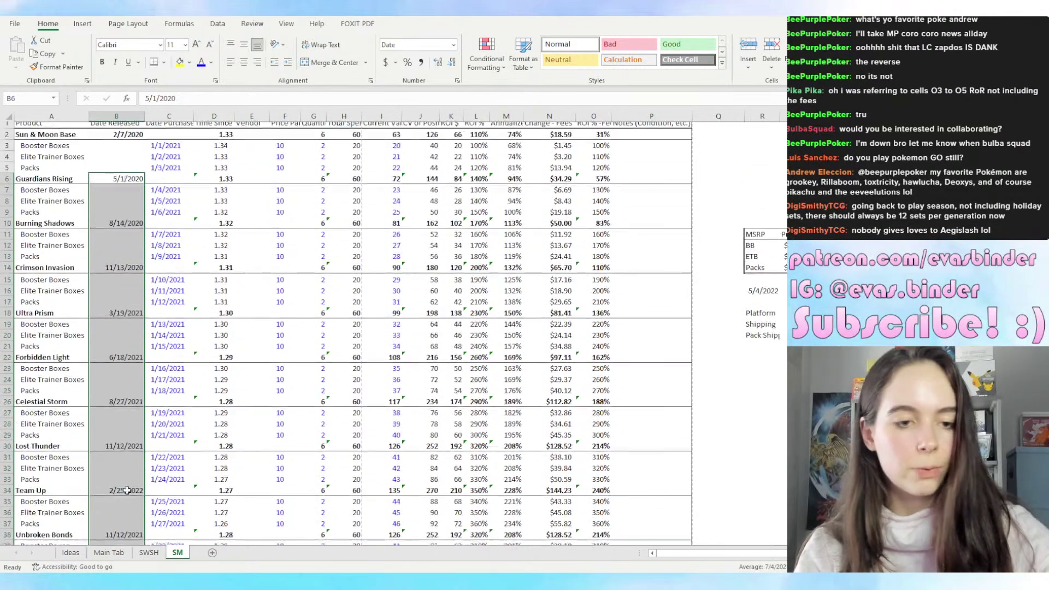
pyautogui.click(226, 272)
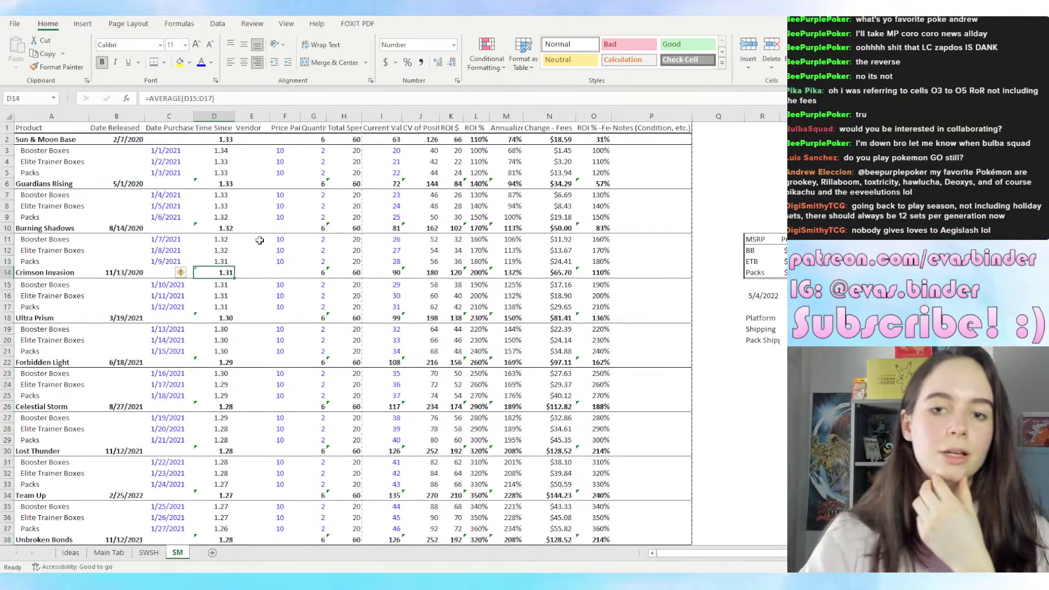
# Set the Sun & Moon Base release date in B2 to 2/3/17.
pyautogui.click(121, 138)
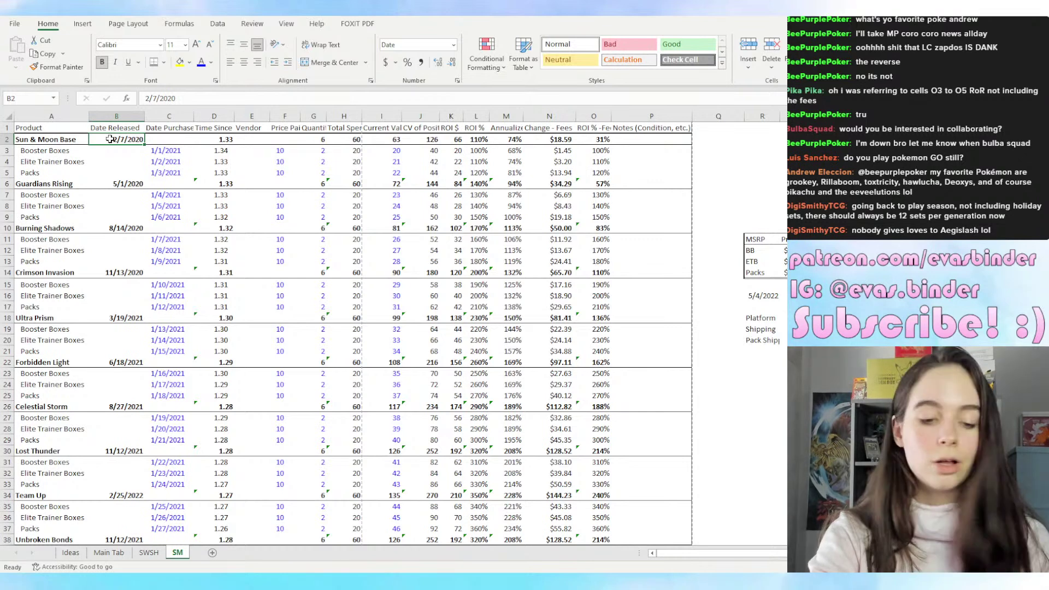
pyautogui.write('2/3/17')
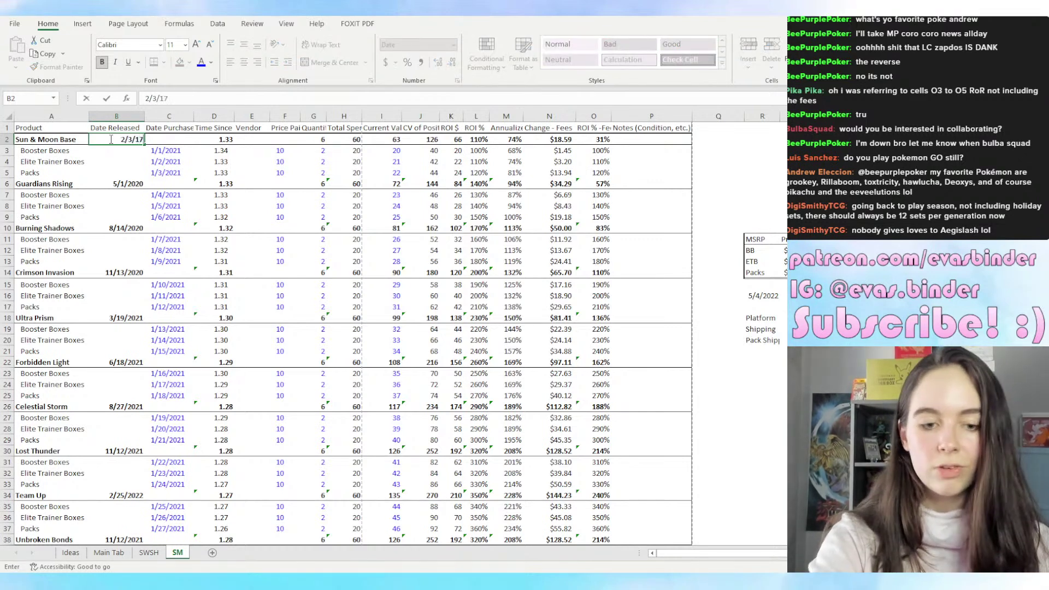
pyautogui.press('Return')
# Set the Guardians Rising release date in B6 to 5/5/2017.
pyautogui.press('Down')
pyautogui.press('Down')
pyautogui.press('Down')
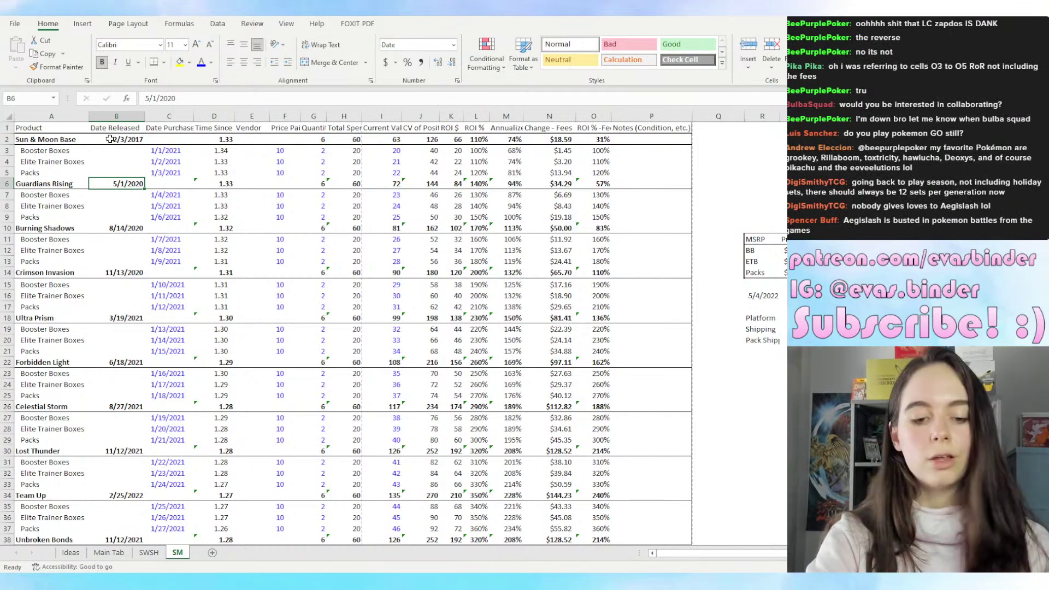
pyautogui.write('5/5/')
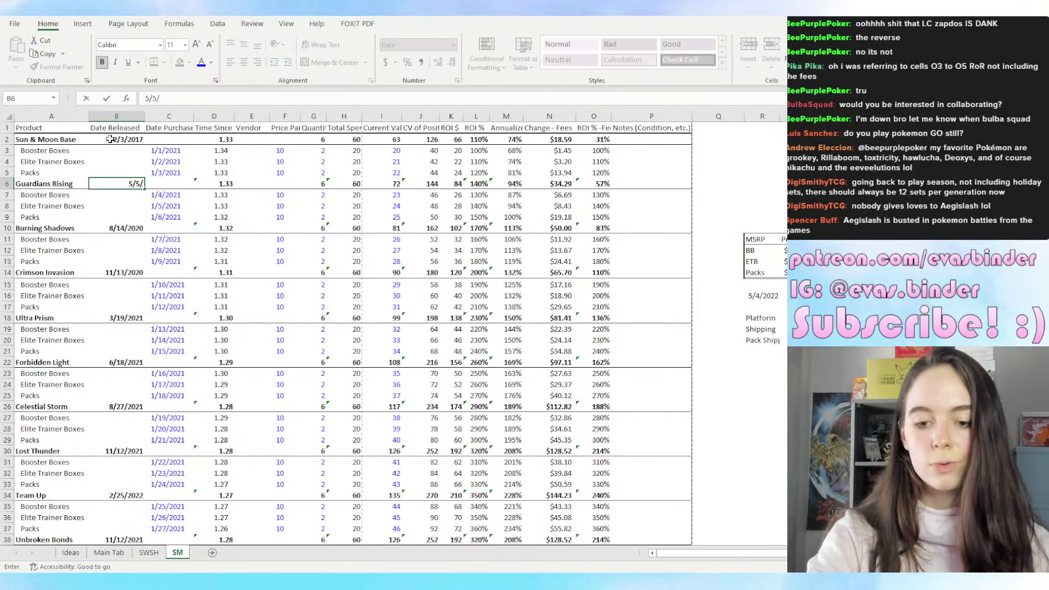
pyautogui.write('2017')
pyautogui.press('Return')
# Set the Burning Shadows release date in B10 to 8/4/2017.
pyautogui.press('Down')
pyautogui.press('Down')
pyautogui.press('Down')
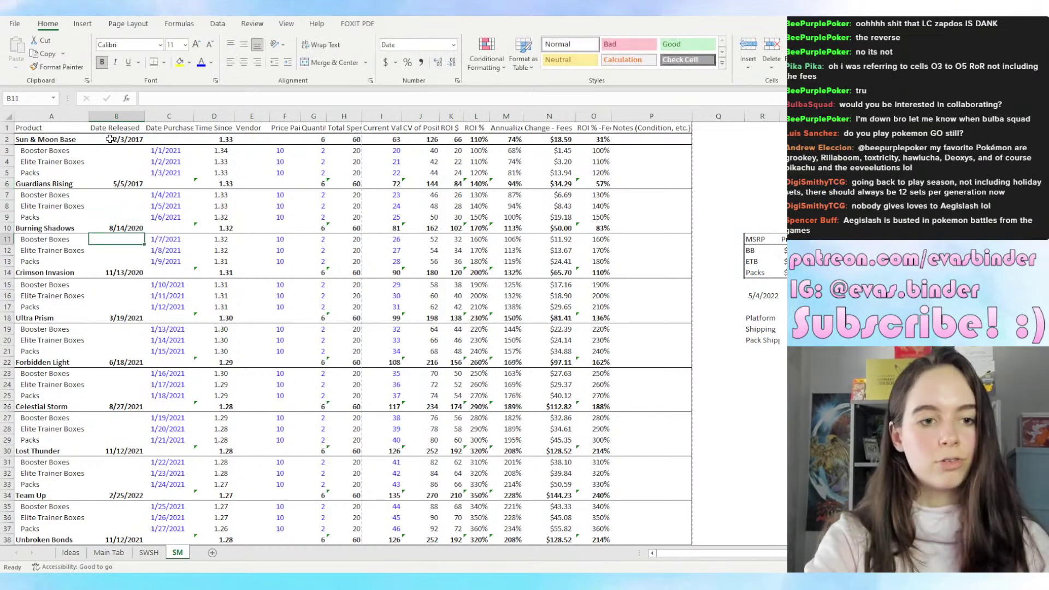
pyautogui.write('8/')
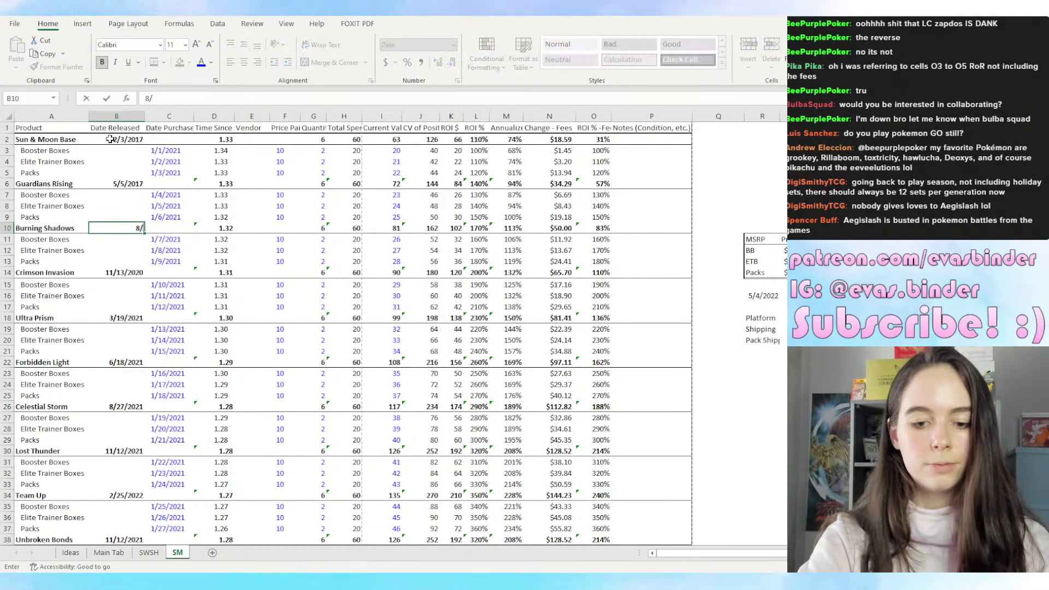
pyautogui.write('4/201')
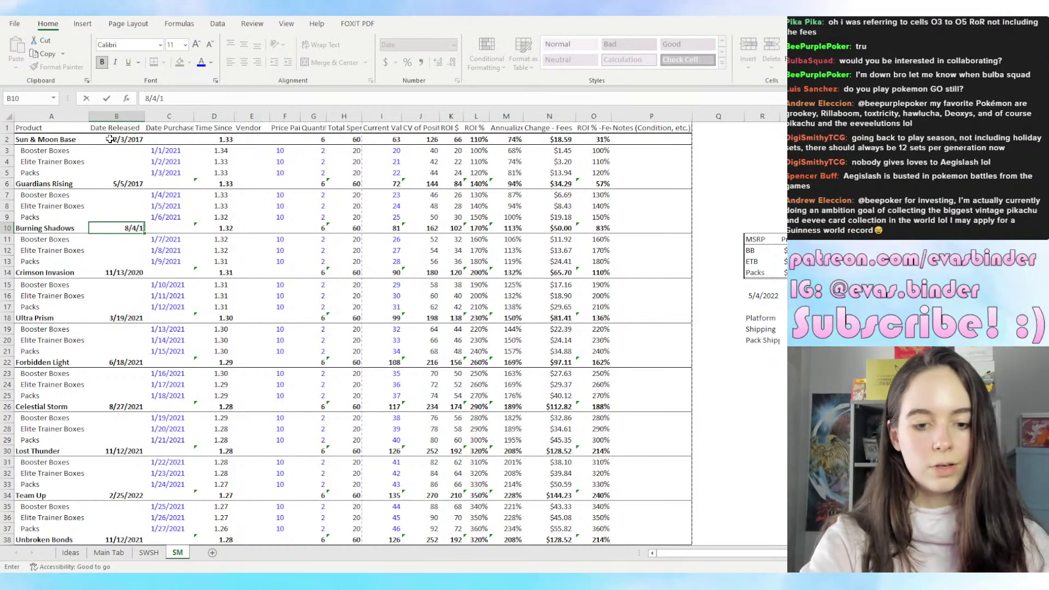
pyautogui.write('7')
pyautogui.press('Return')
pyautogui.press('Down')
pyautogui.press('Down')
pyautogui.press('Down')
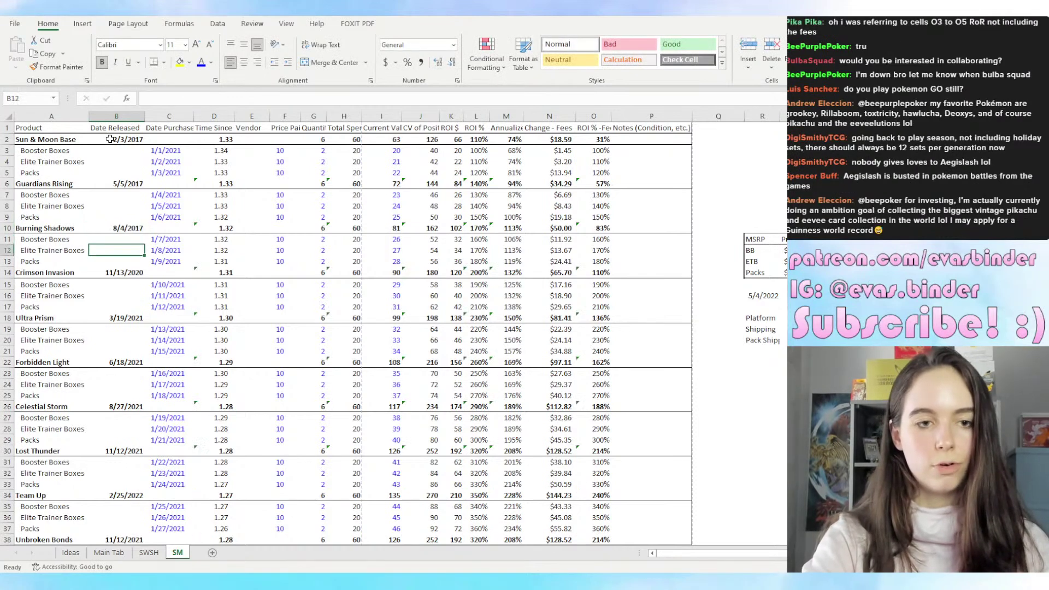